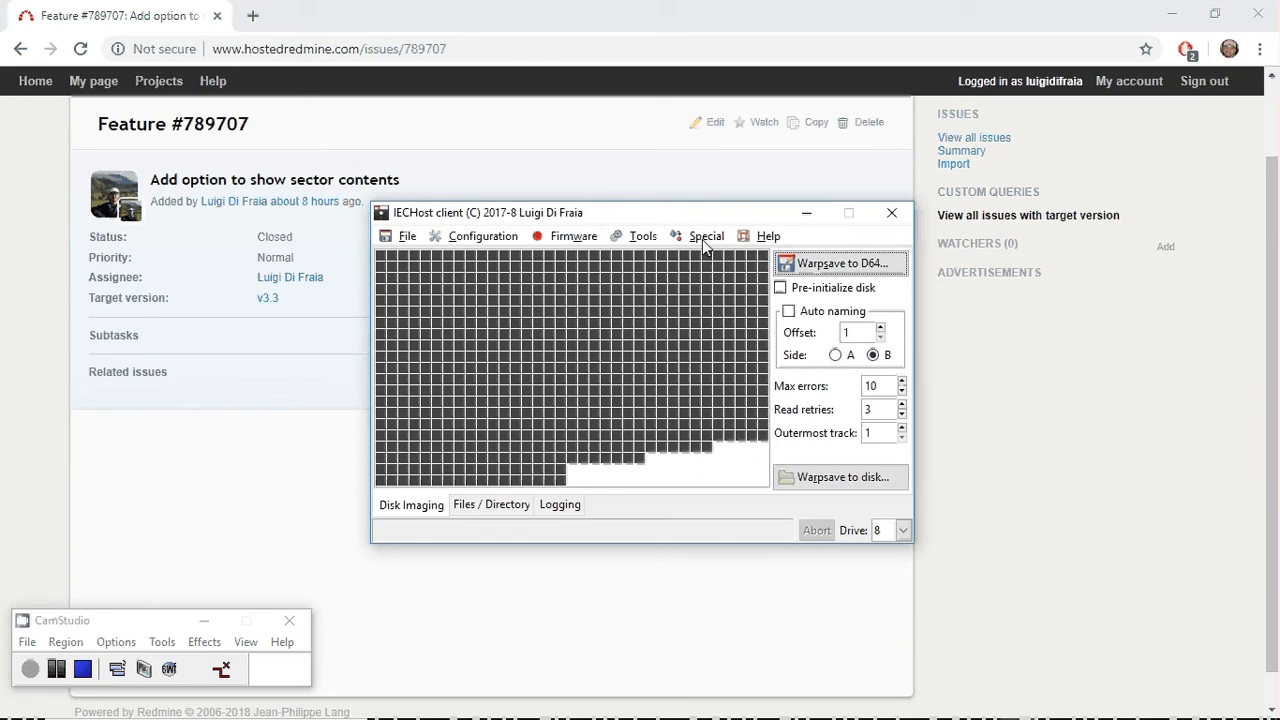
click(705, 240)
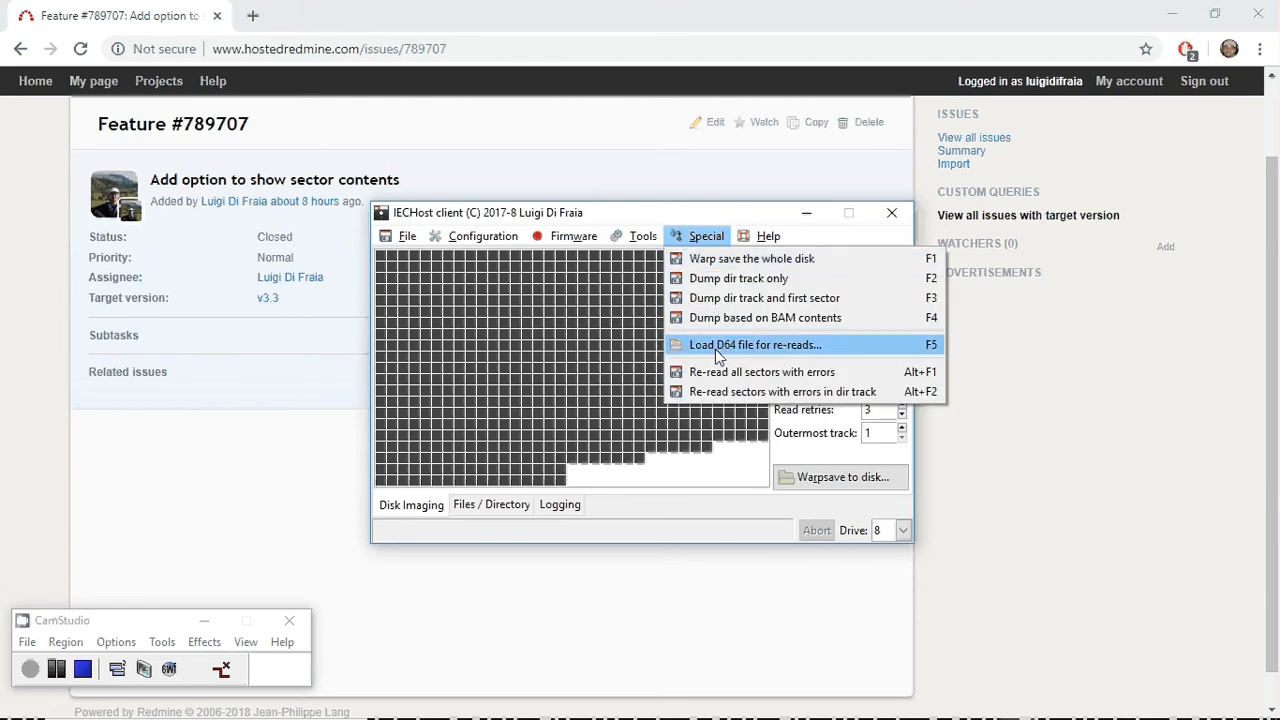
click(715, 239)
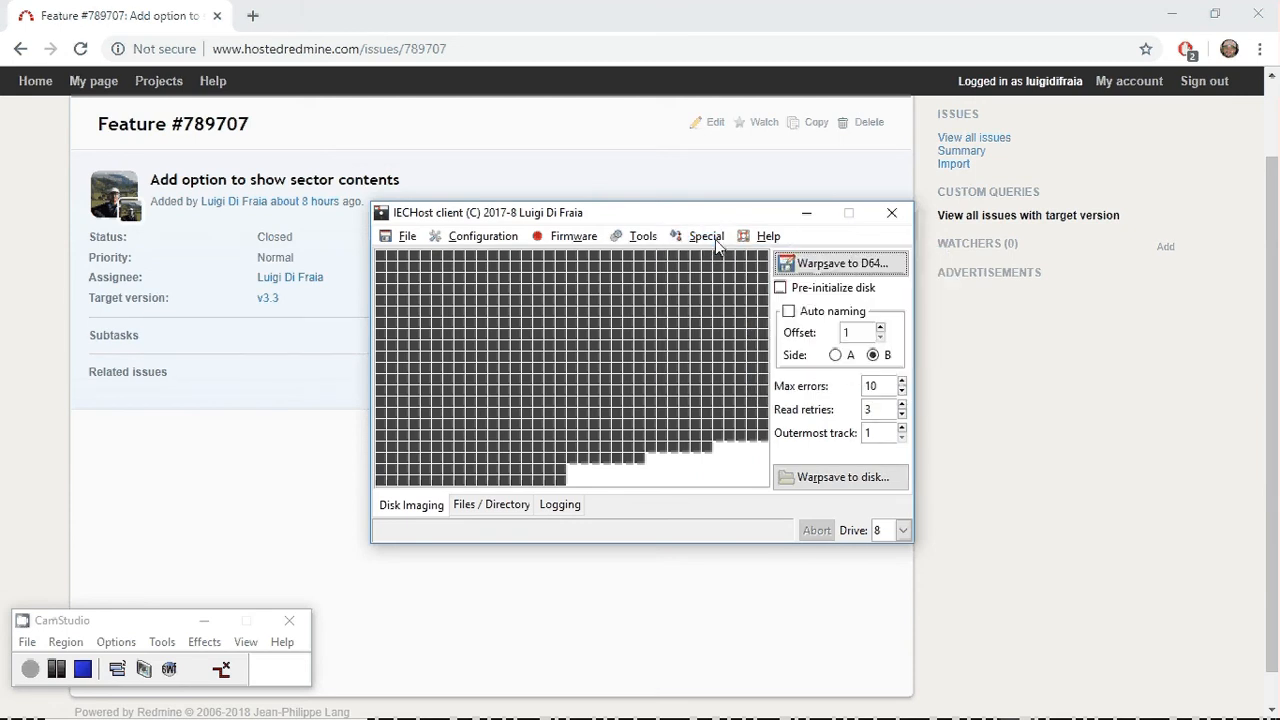
Configure the disk imaging with outermost track 3, a maximum of 0 errors and disk pre-initialization enabled.
click(902, 428)
click(902, 428)
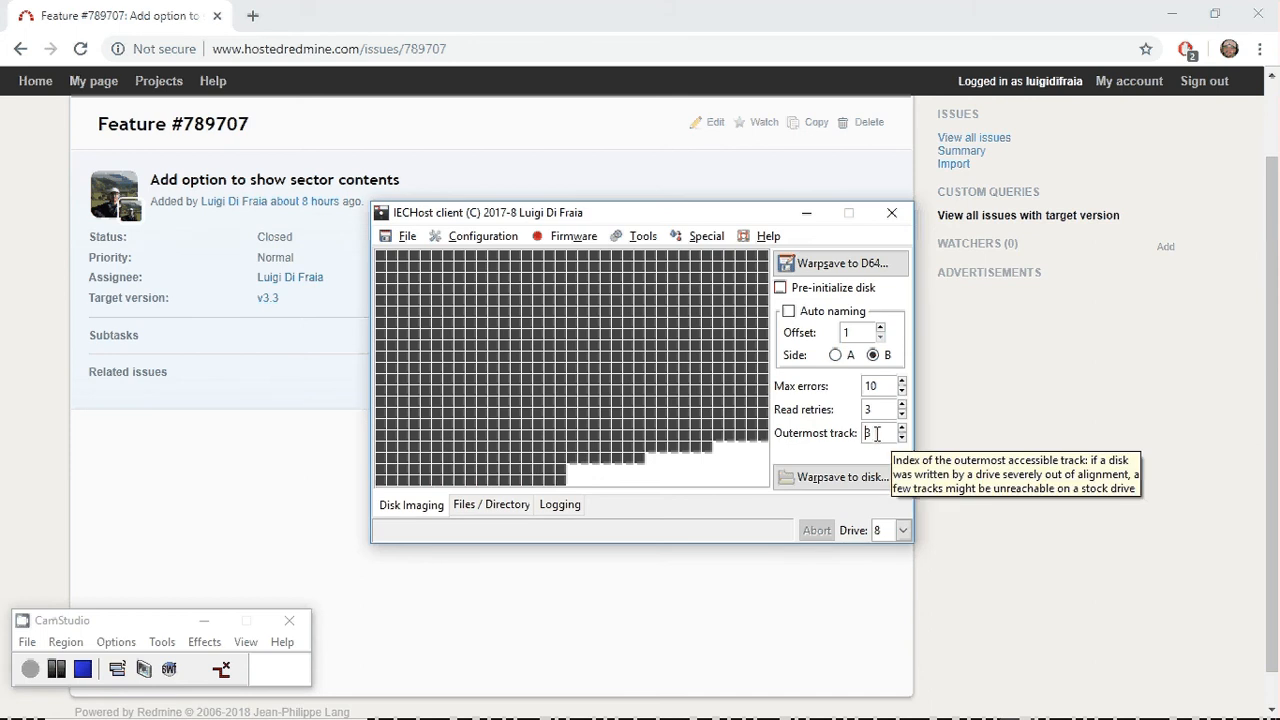
double_click(869, 434)
click(902, 391)
click(902, 391)
click(902, 391)
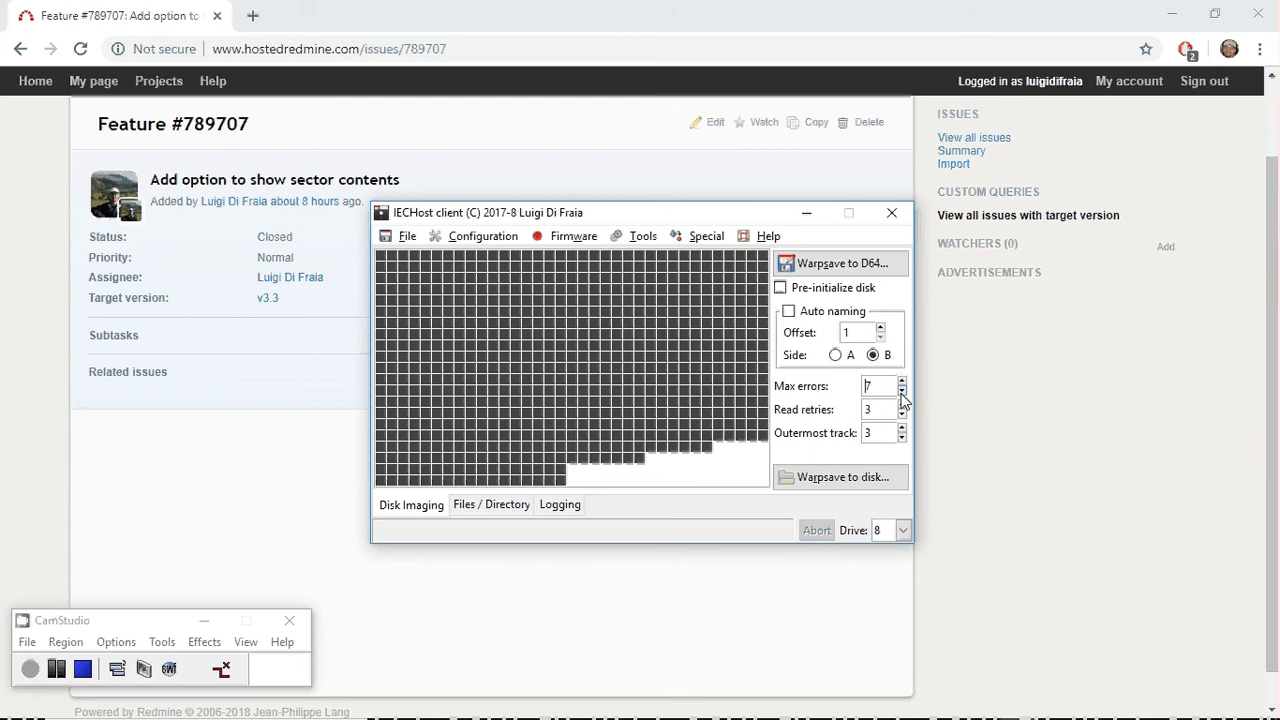
click(902, 391)
click(902, 391)
click(902, 391)
click(902, 391)
click(902, 391)
click(902, 391)
click(902, 391)
click(838, 288)
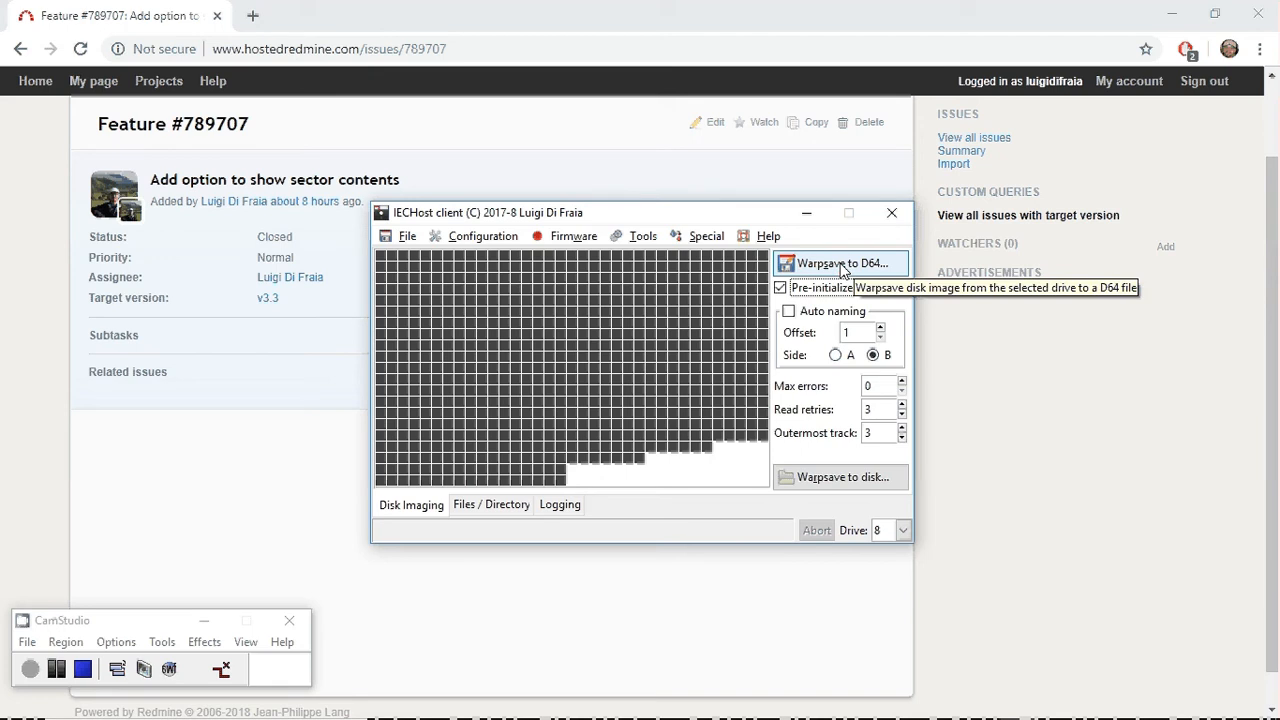
Warpsave the disk to a D64 image and save it as TETRIS+DIVERSE.D64 in the D64s folder, replacing the existing file.
click(842, 266)
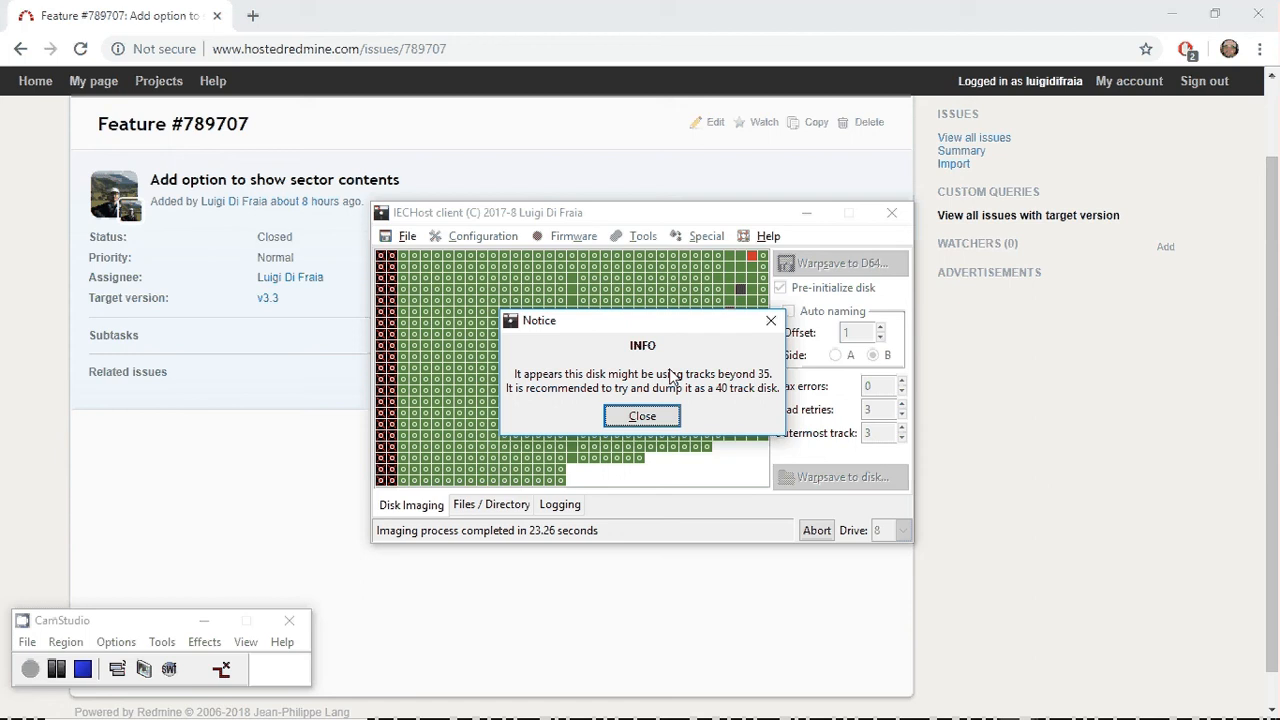
click(647, 417)
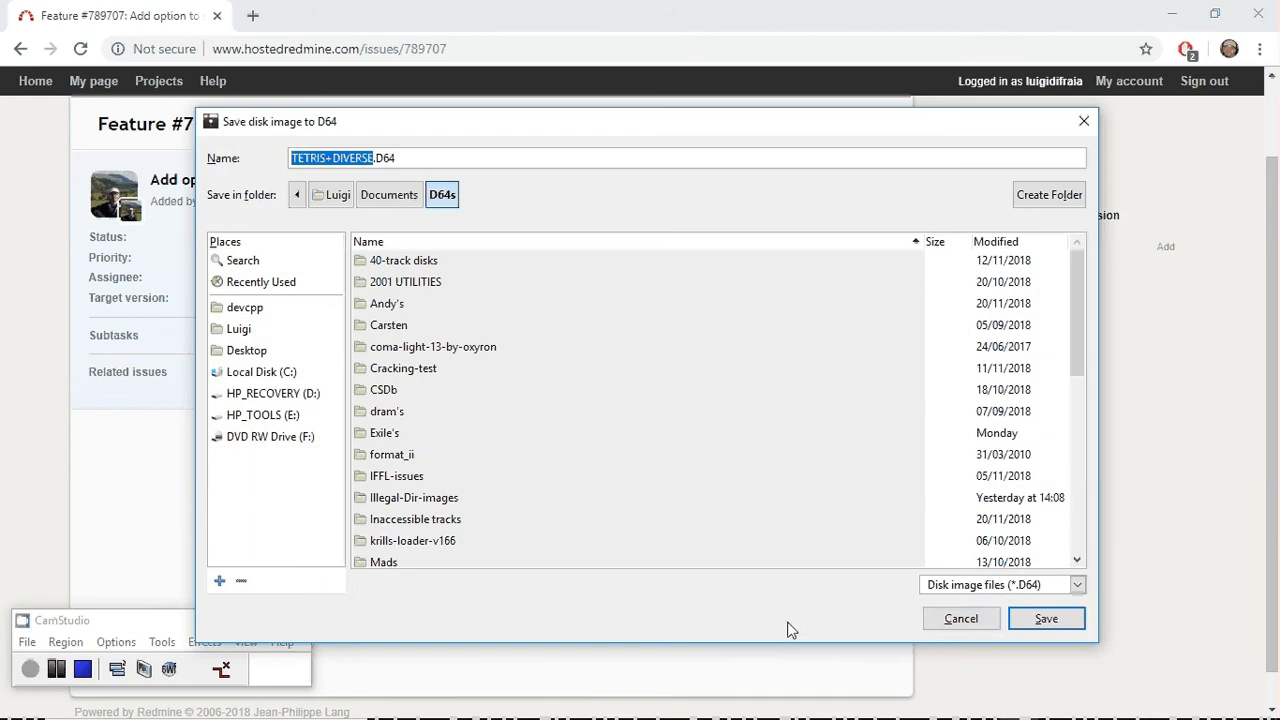
click(1040, 618)
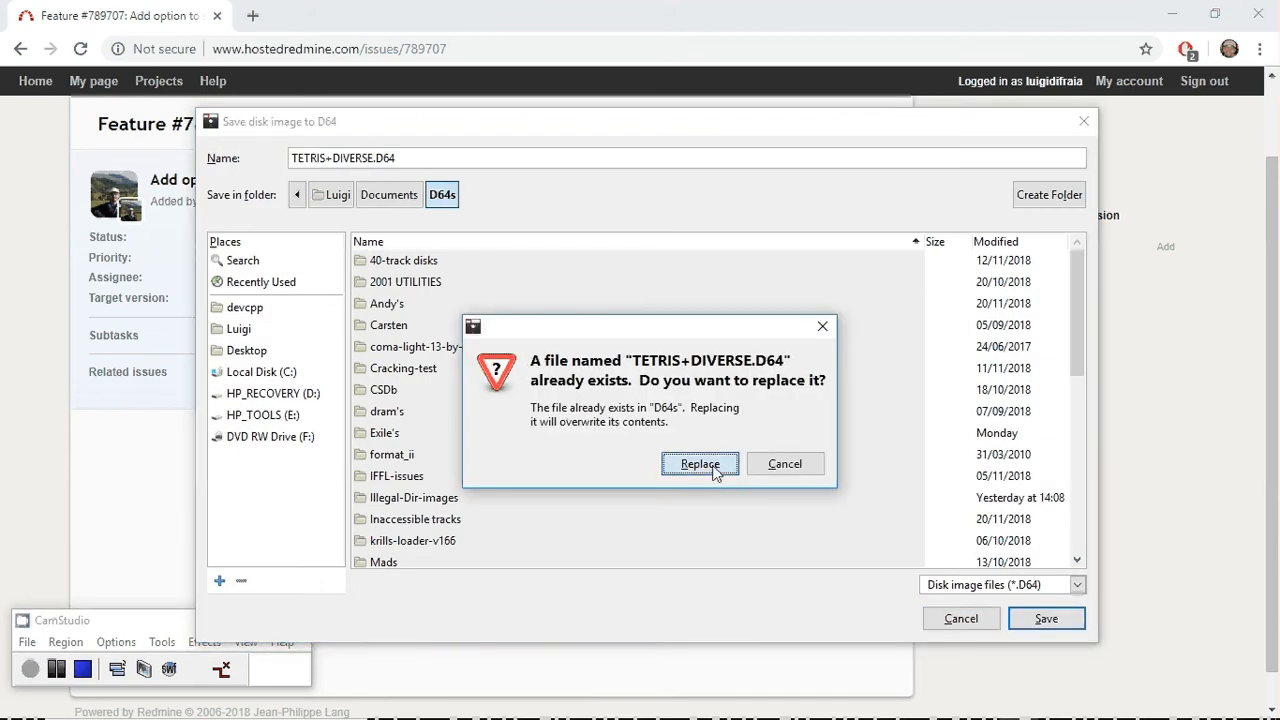
click(700, 464)
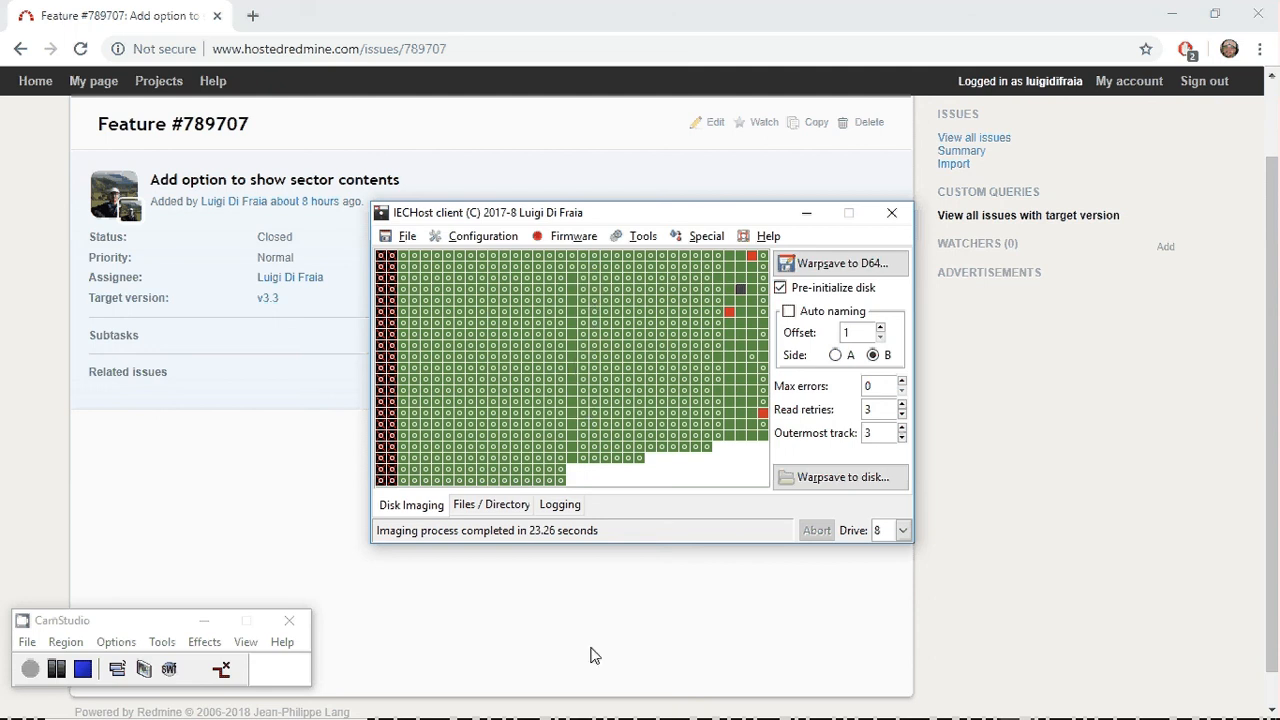
Examine the program entries in the imaged disk's directory listing from LEES MIJ EERST to TETRIS 2.
click(491, 510)
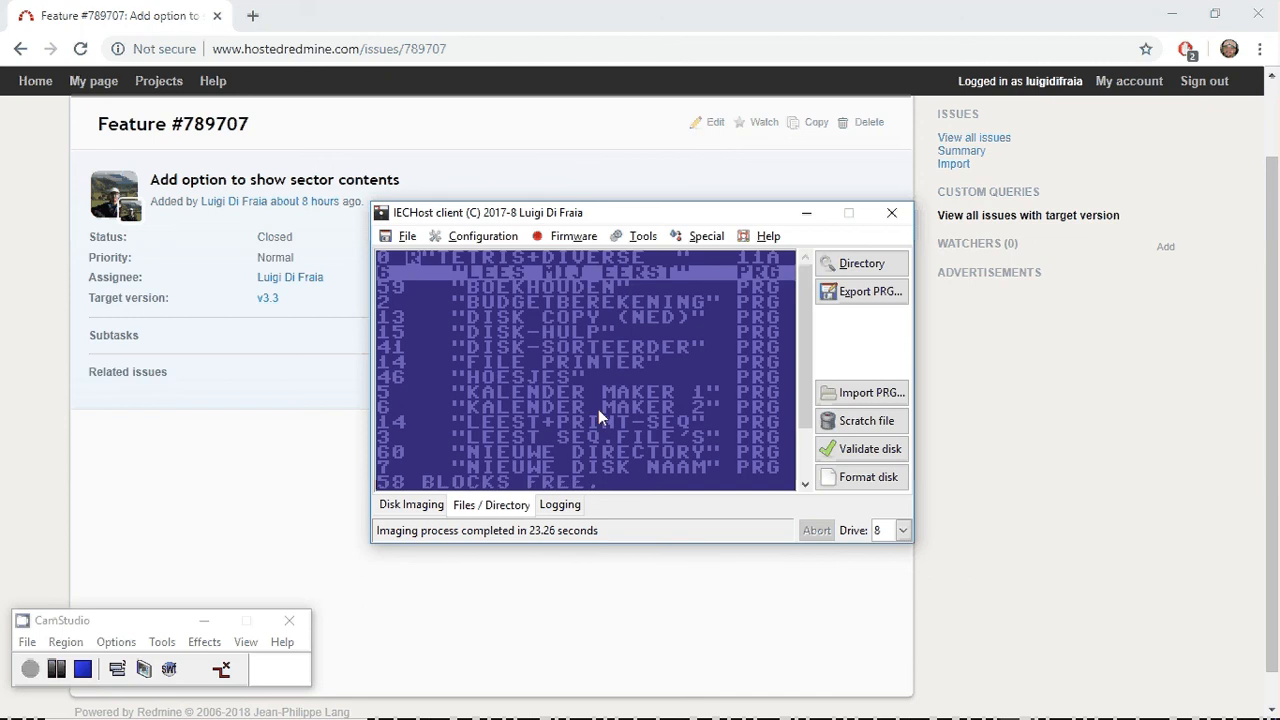
key(Down)
key(Down)
key(Down)
key(Down)
key(Down)
key(Down)
key(Down)
key(Down)
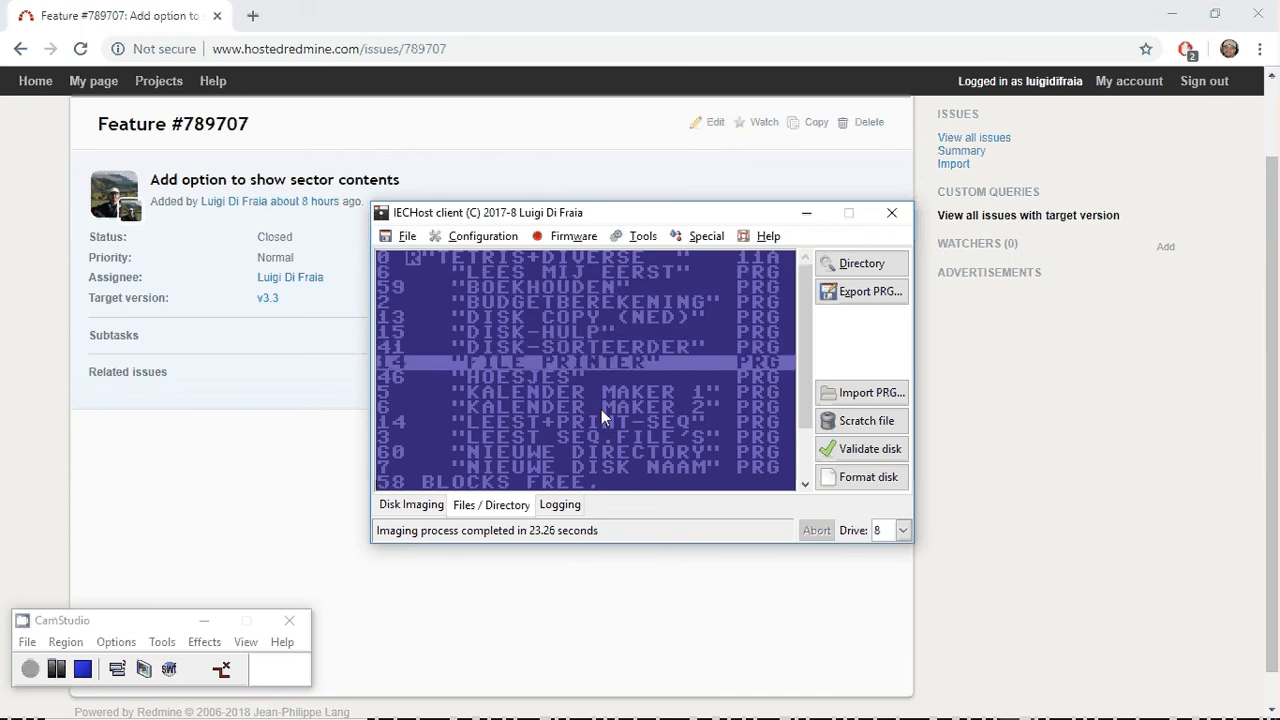
key(Down)
key(Down)
key(Down)
key(Down)
key(Down)
key(Down)
key(Down)
key(Down)
key(Down)
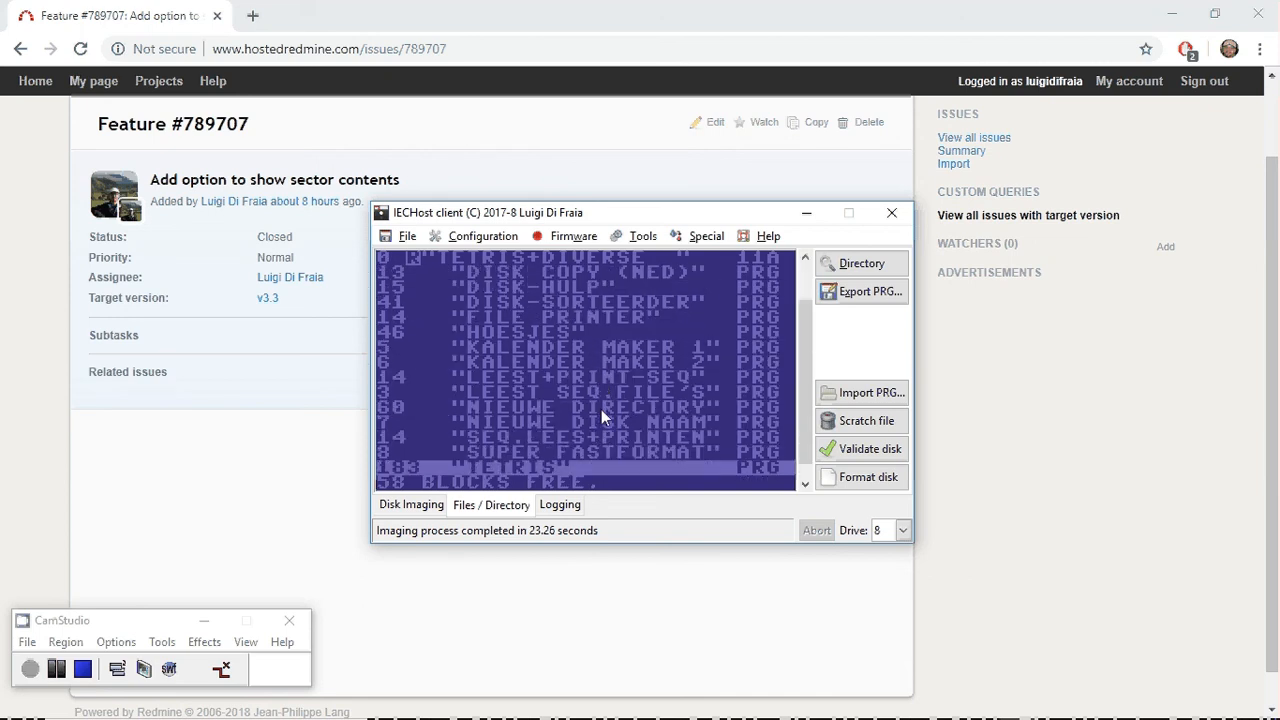
key(Up)
key(Up)
key(Up)
key(Up)
key(Up)
key(Up)
key(Up)
key(Up)
key(Up)
key(Up)
key(Up)
key(Up)
key(Up)
key(Up)
key(Up)
key(Up)
key(Up)
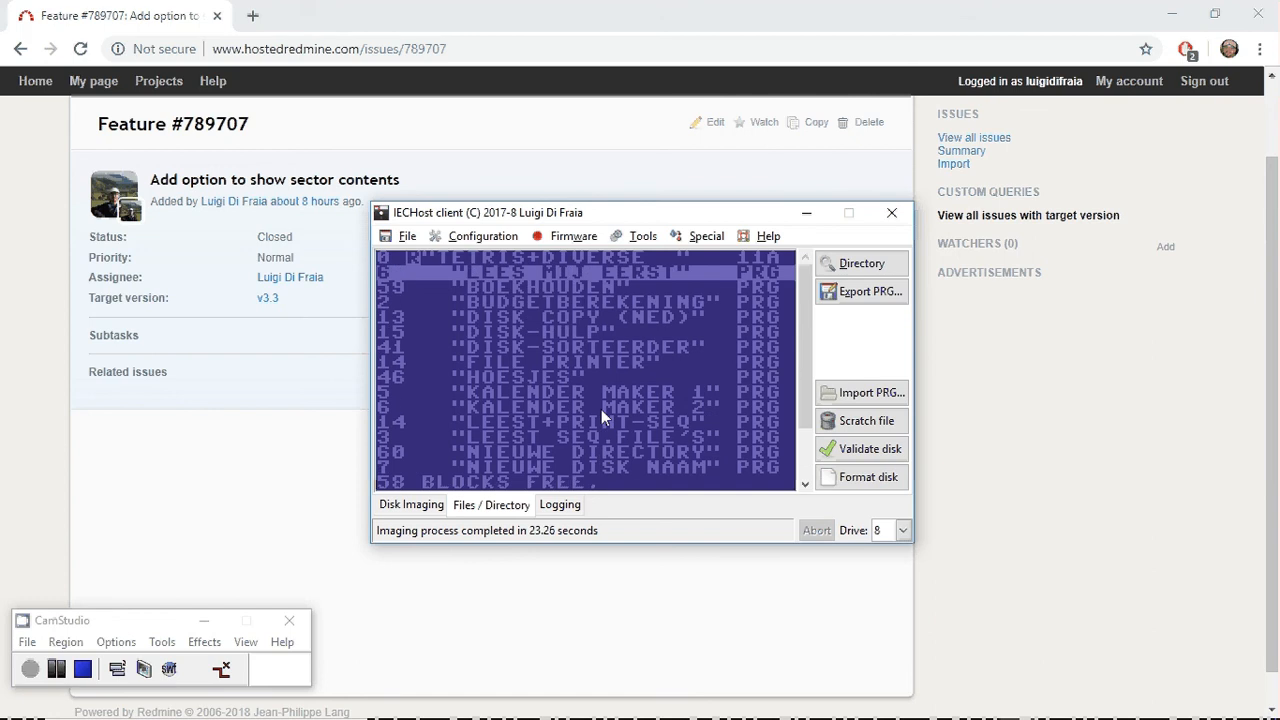
key(Down)
key(Down)
key(Down)
key(Down)
key(Down)
key(Down)
key(Down)
key(Down)
key(Down)
key(Down)
key(Down)
key(Down)
key(Down)
key(Down)
key(Down)
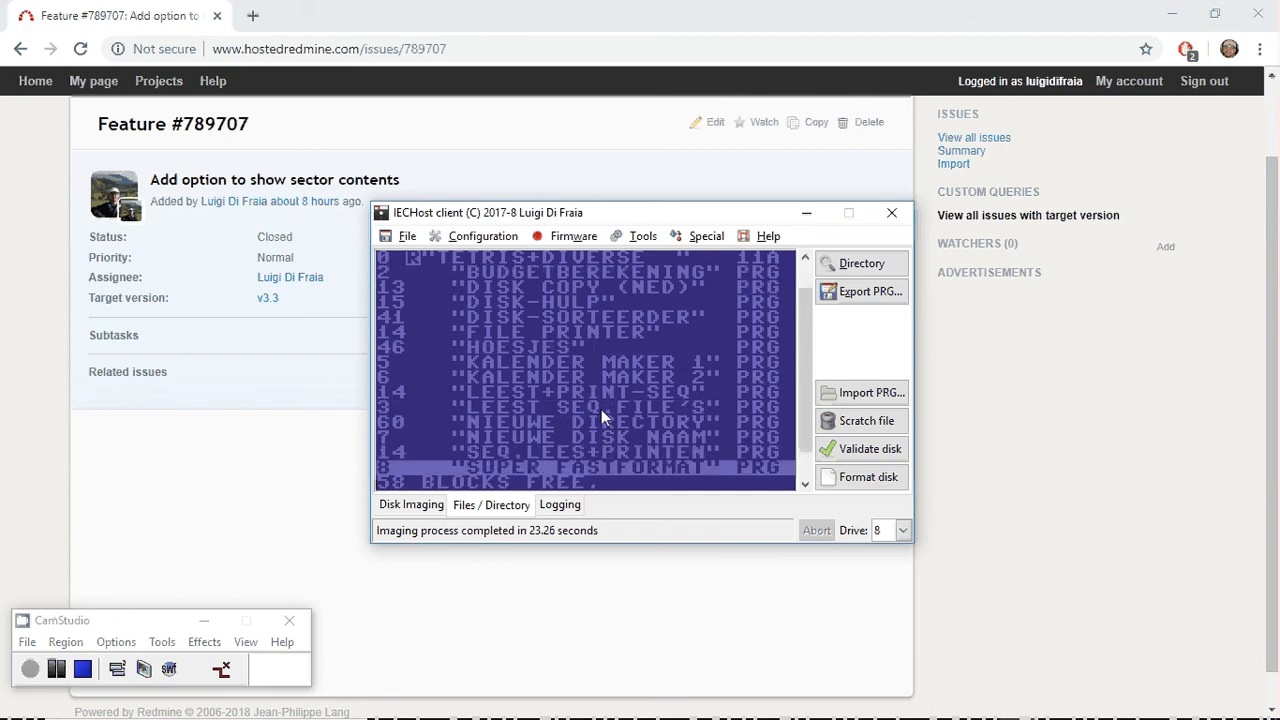
key(Down)
key(Down)
key(Up)
key(Up)
key(Up)
key(Up)
key(Up)
key(Up)
key(Up)
key(Up)
key(Up)
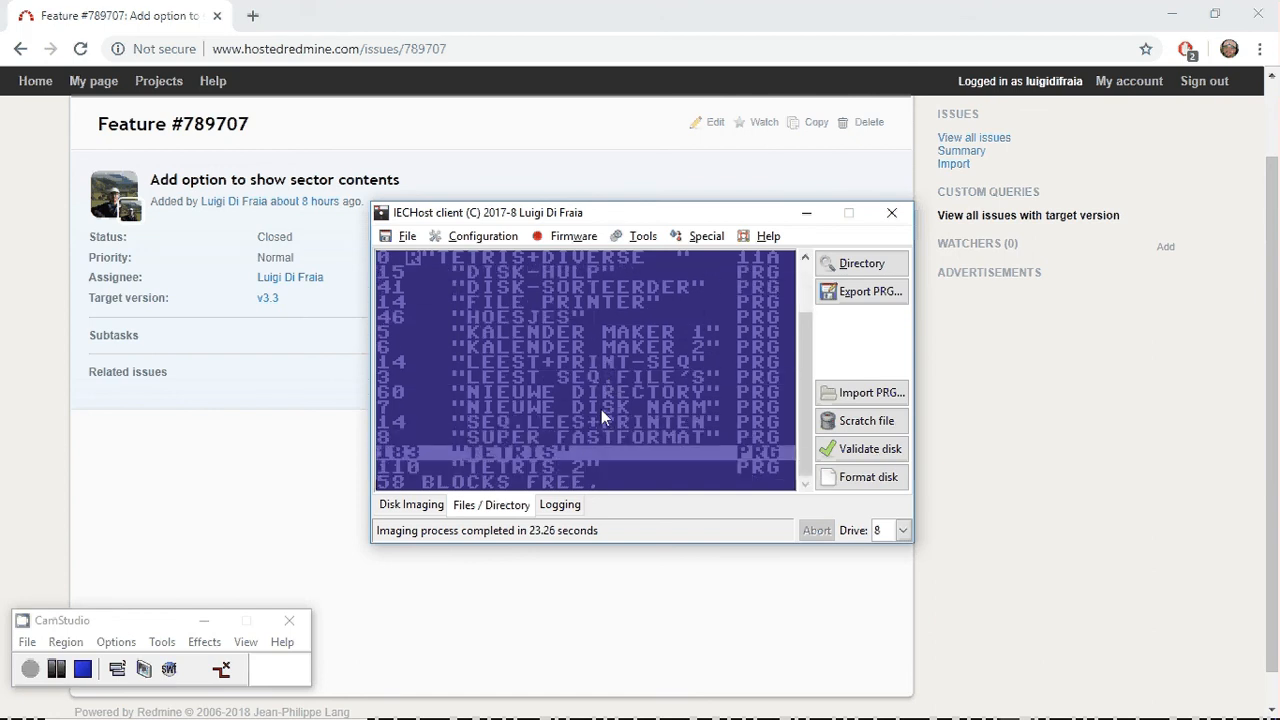
key(Up)
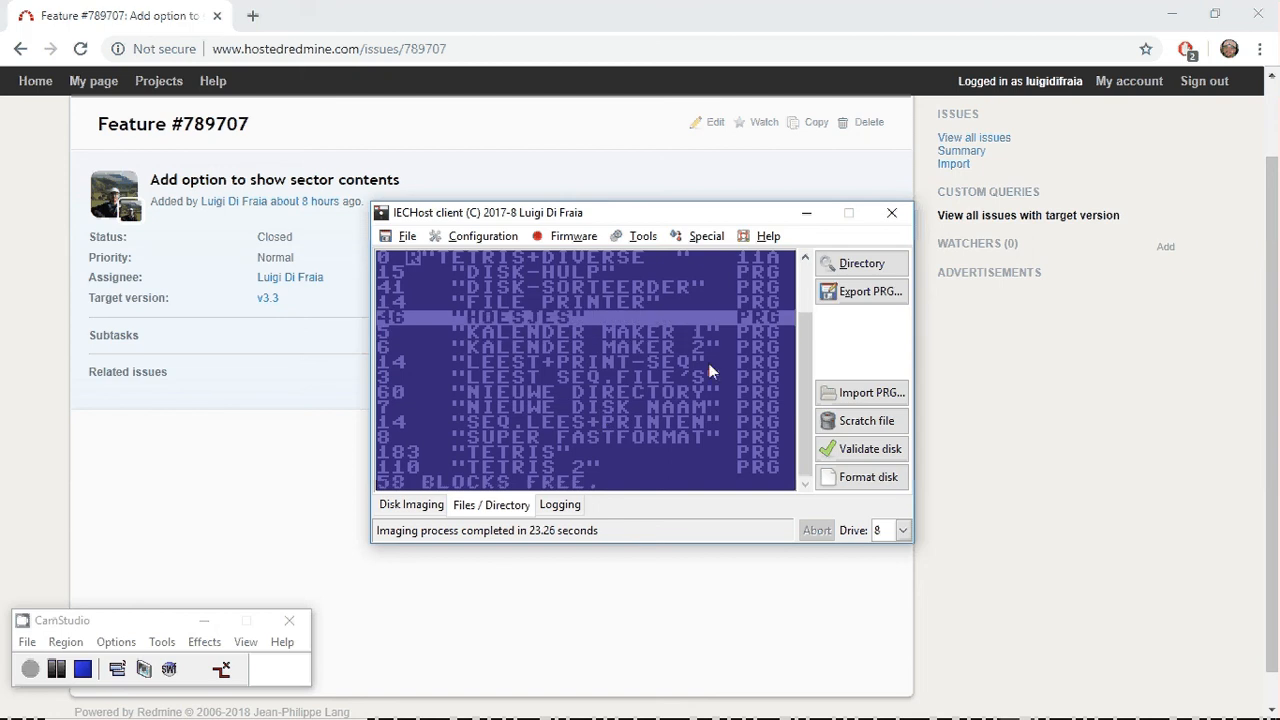
Review the directory listing from start to end and select the TETRIS program entry.
click(810, 256)
click(810, 256)
click(810, 256)
click(810, 256)
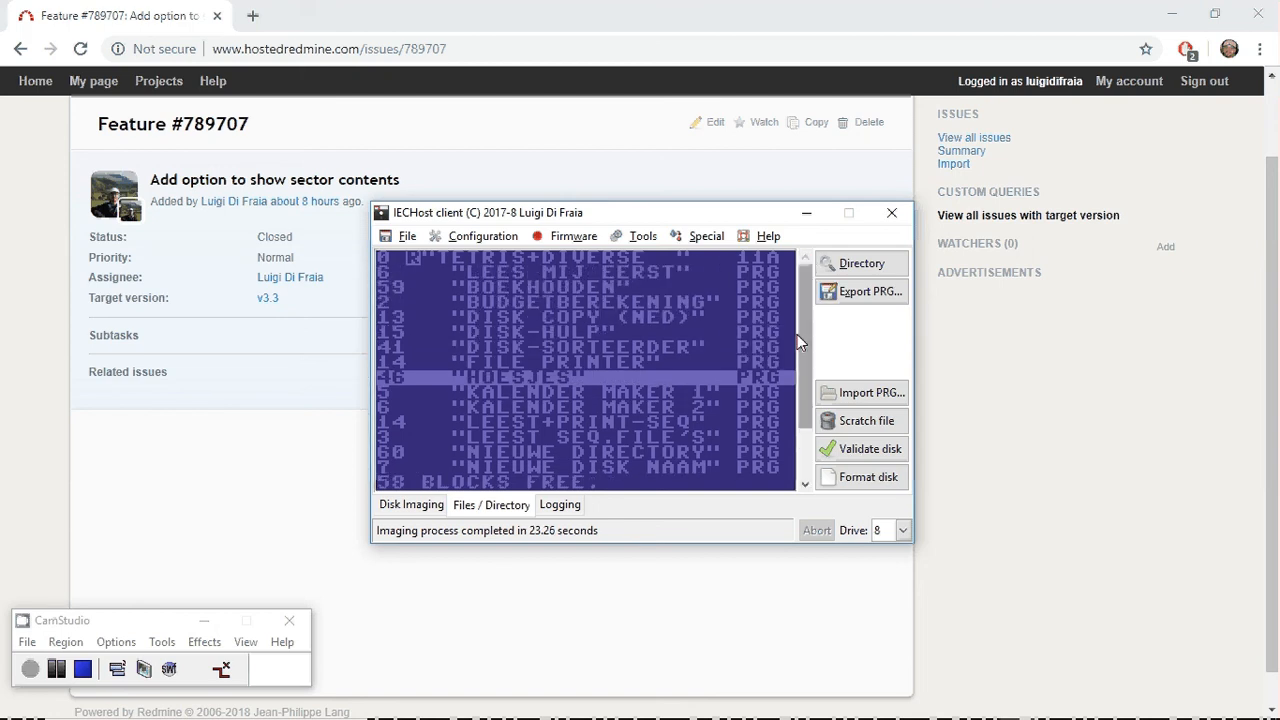
click(806, 484)
click(806, 484)
click(807, 483)
click(807, 483)
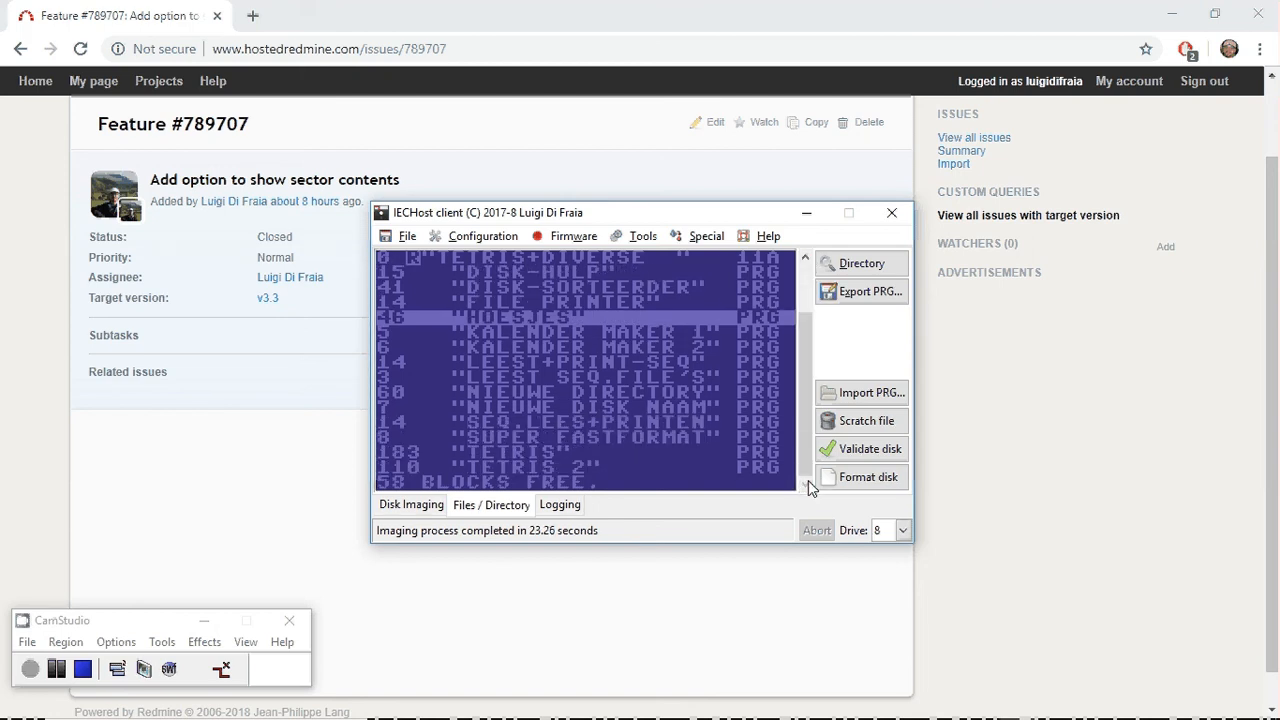
click(778, 454)
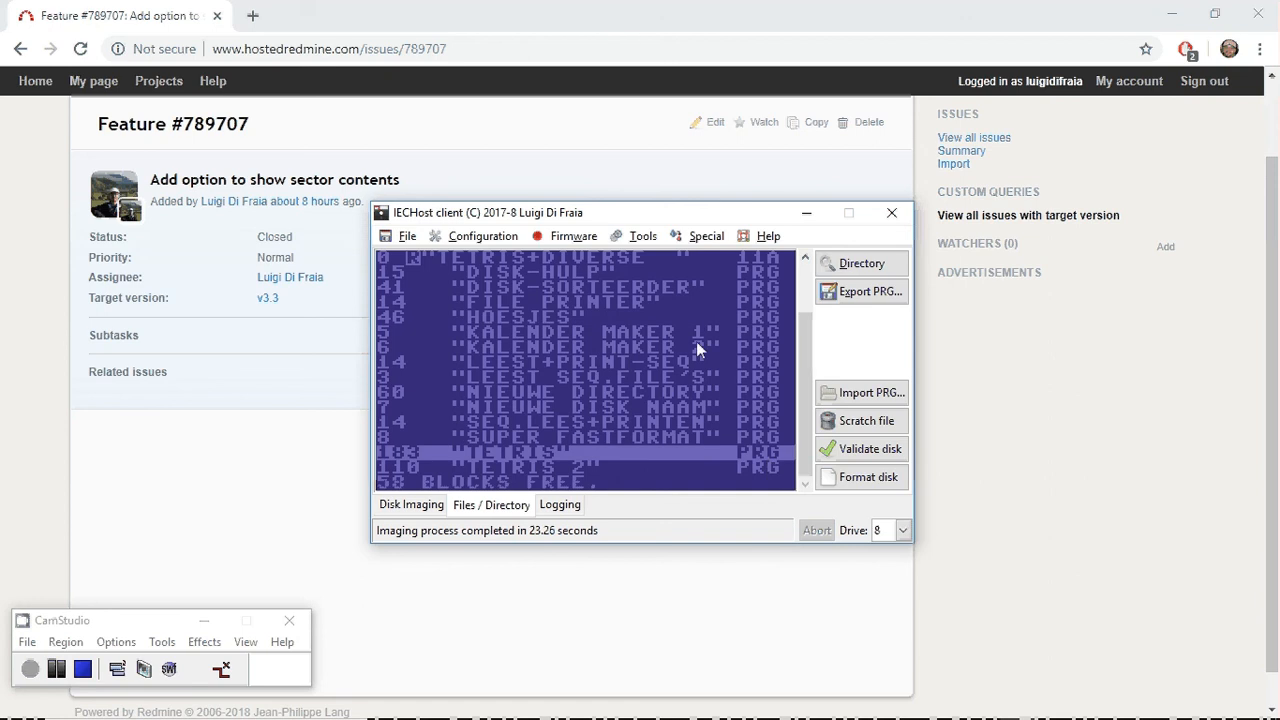
Inspect the contents of track 18 sectors 1, 4 and 7 from the disk imaging map, closing each view after reading.
click(418, 506)
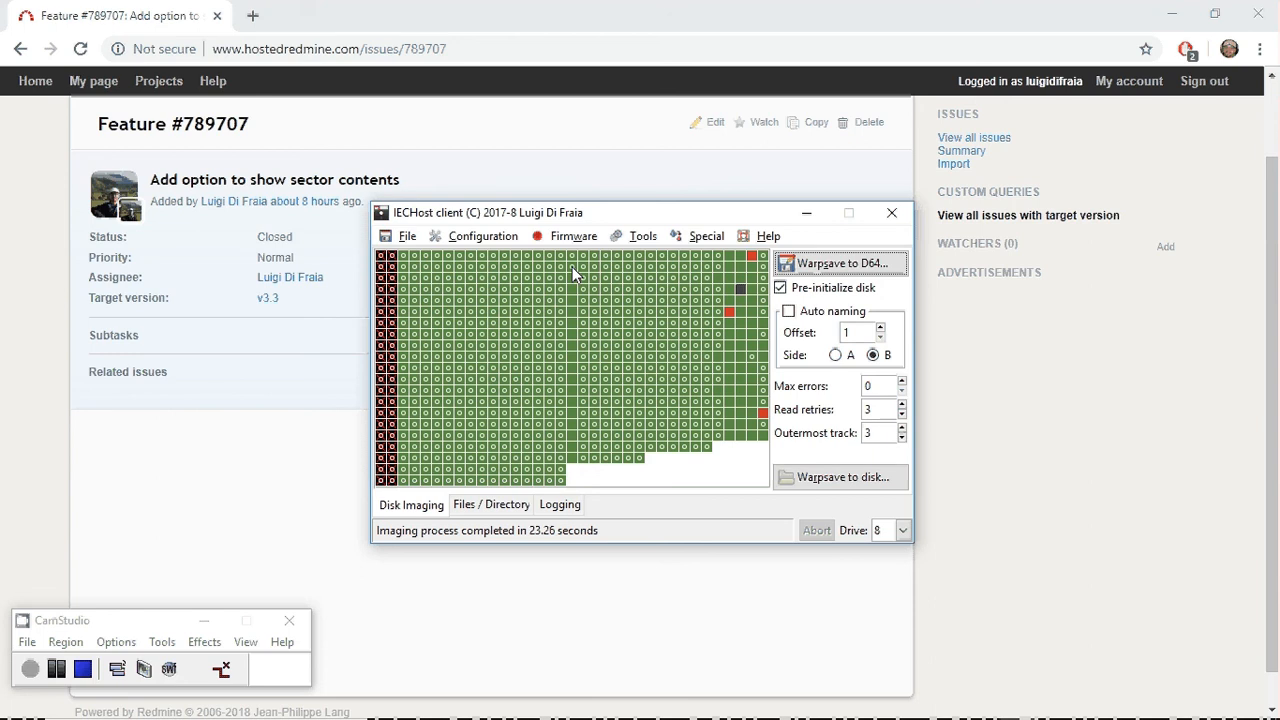
double_click(575, 273)
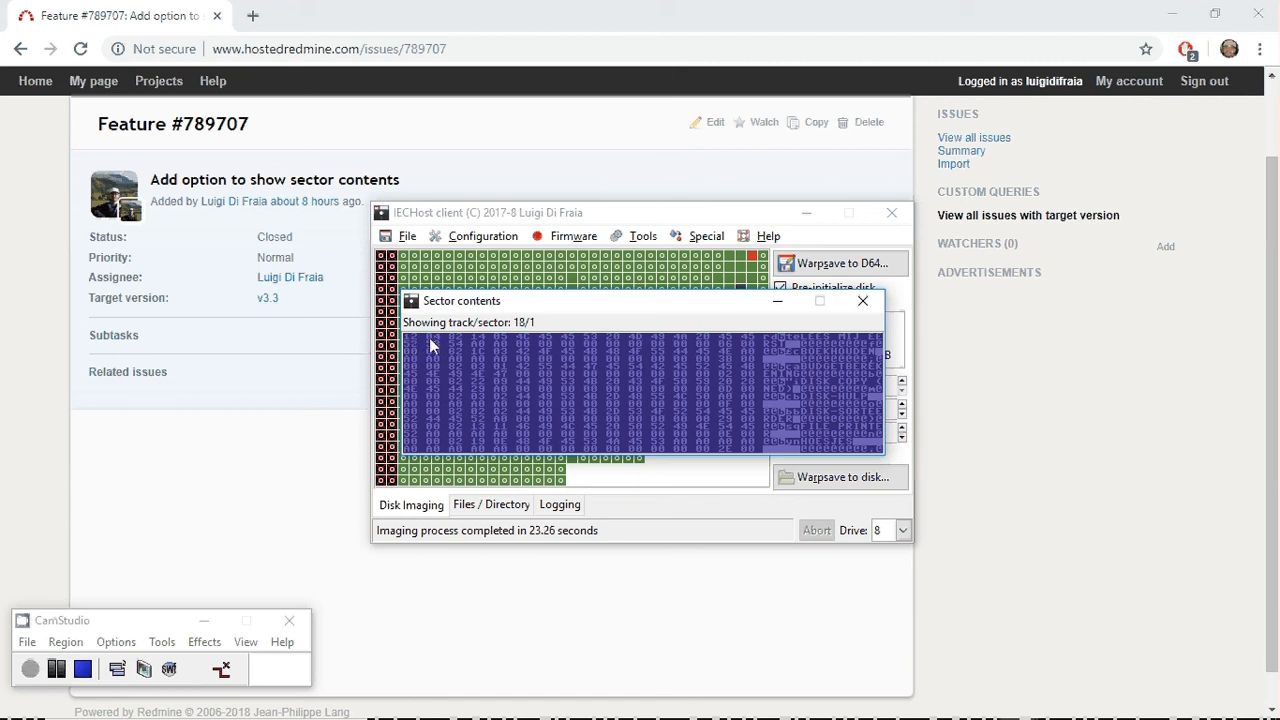
click(864, 301)
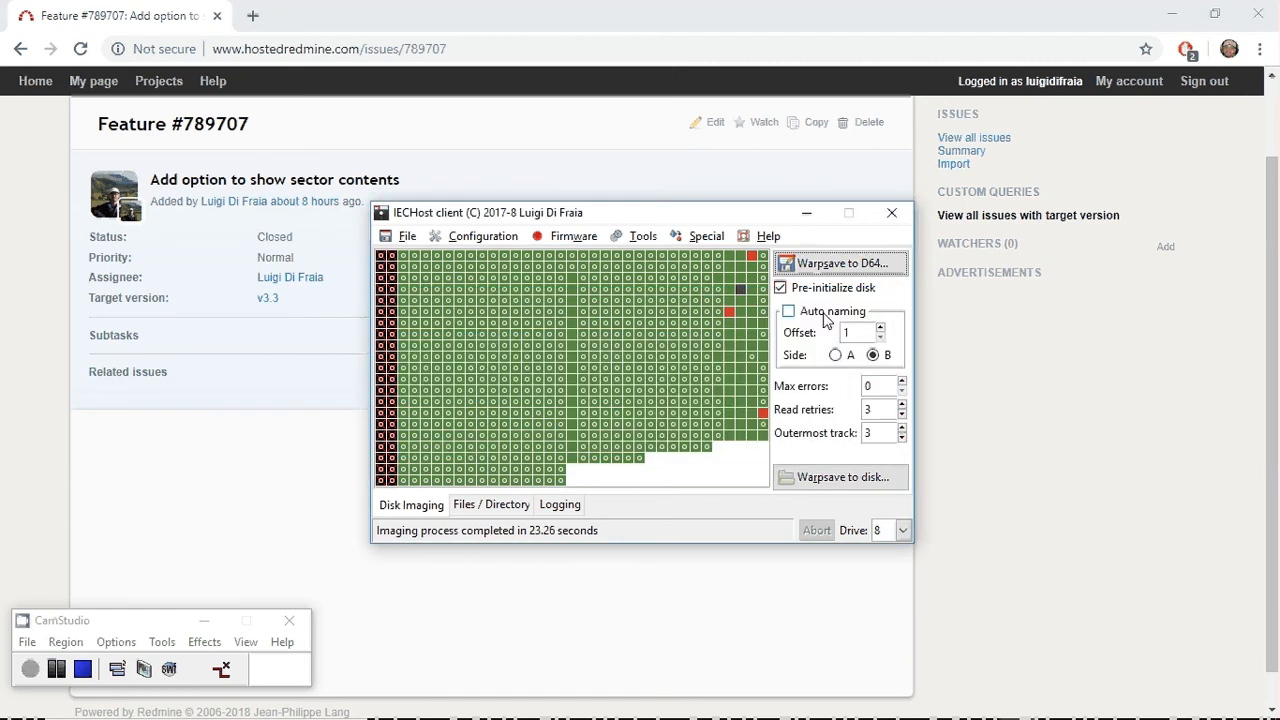
click(568, 305)
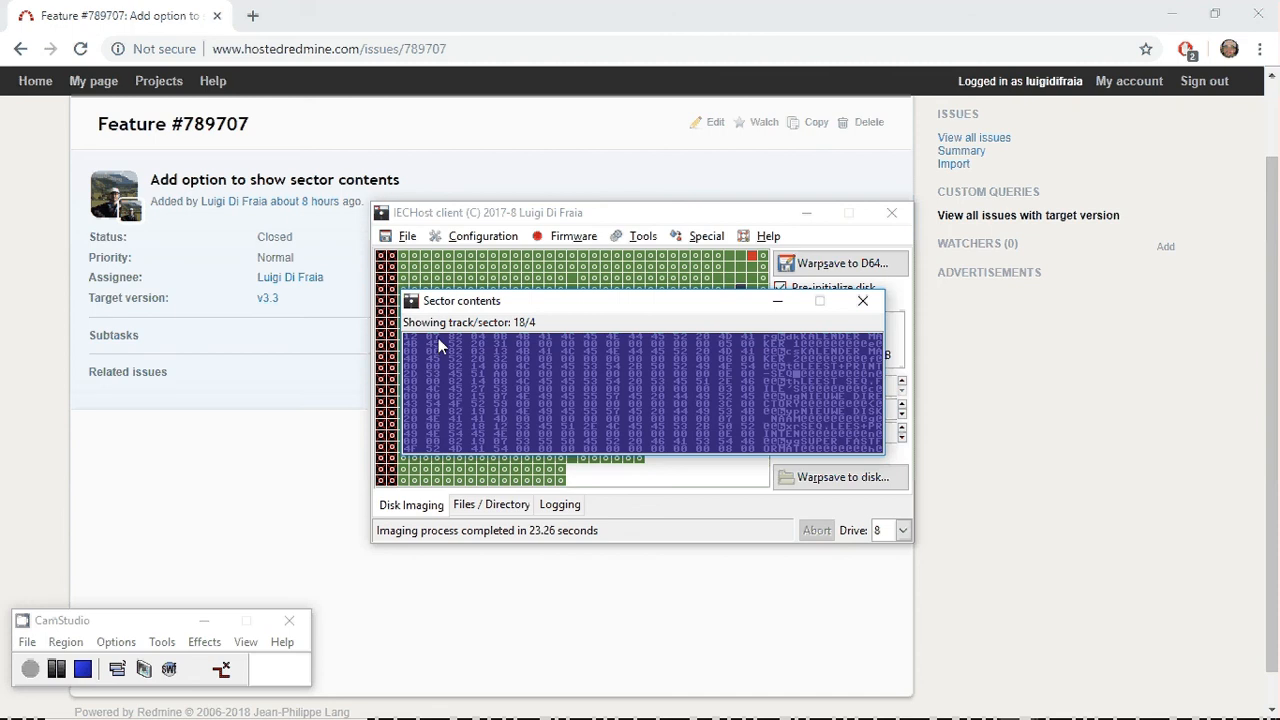
click(862, 301)
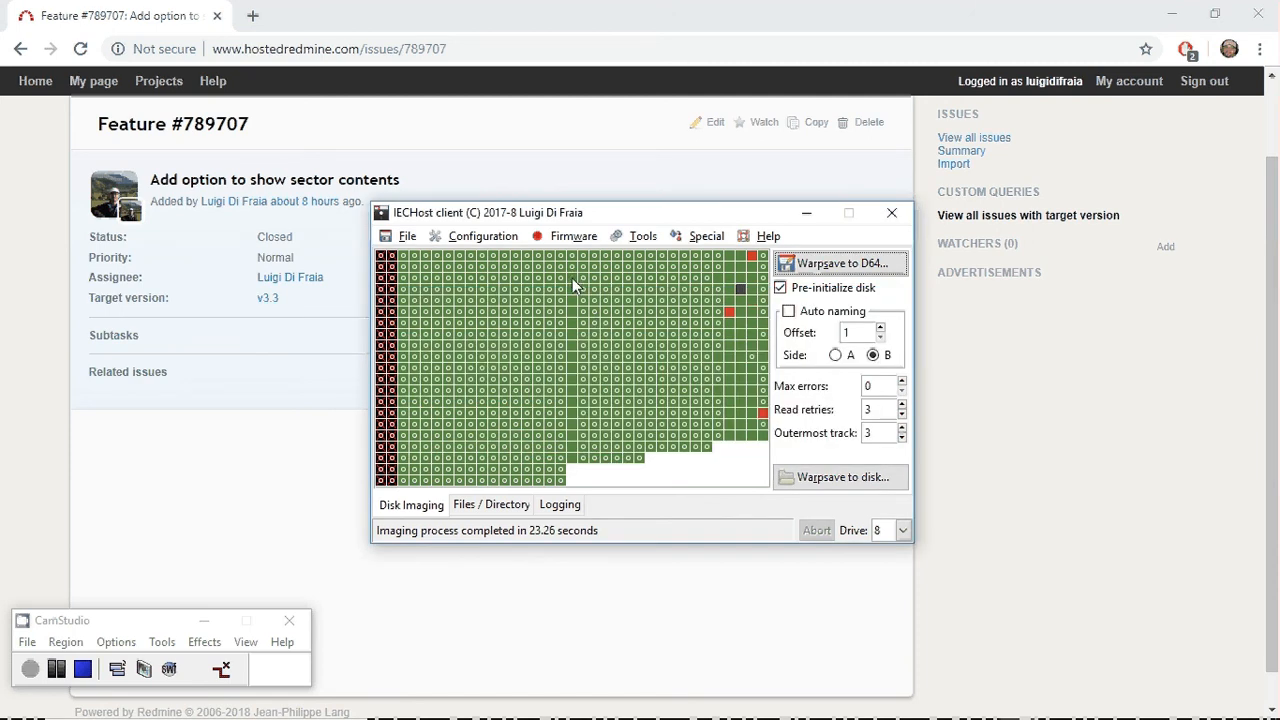
double_click(575, 334)
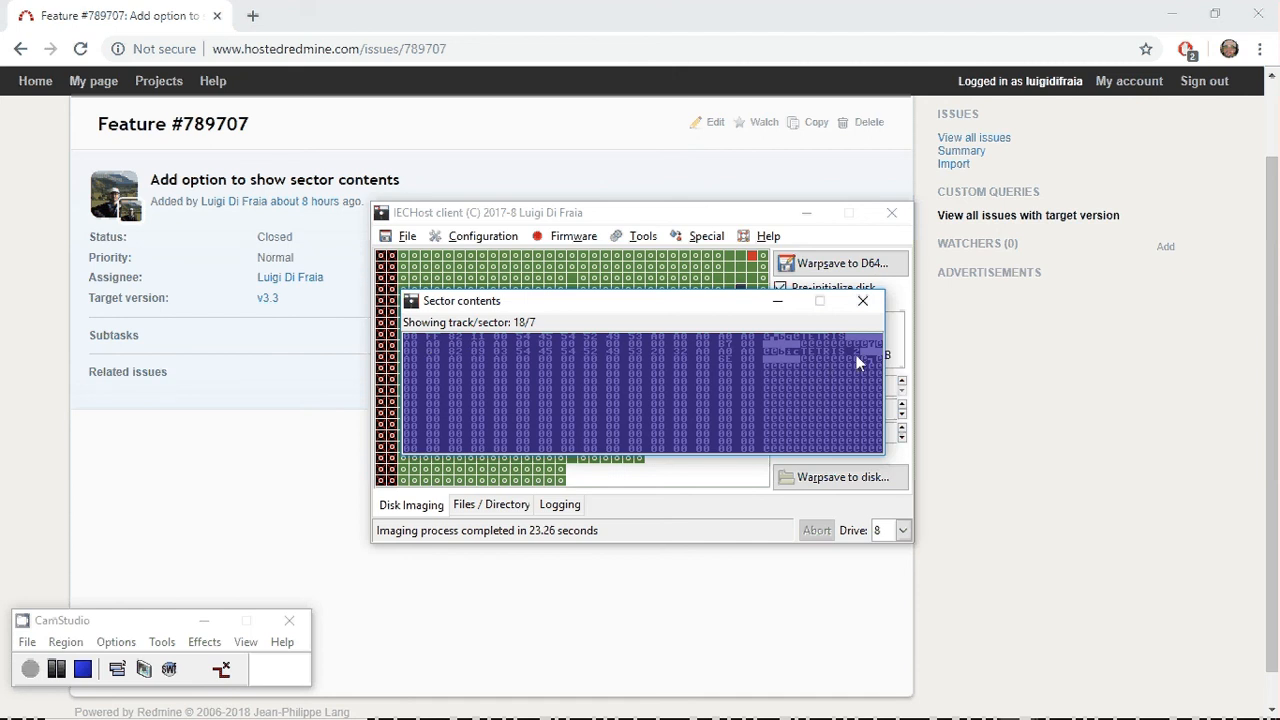
click(862, 301)
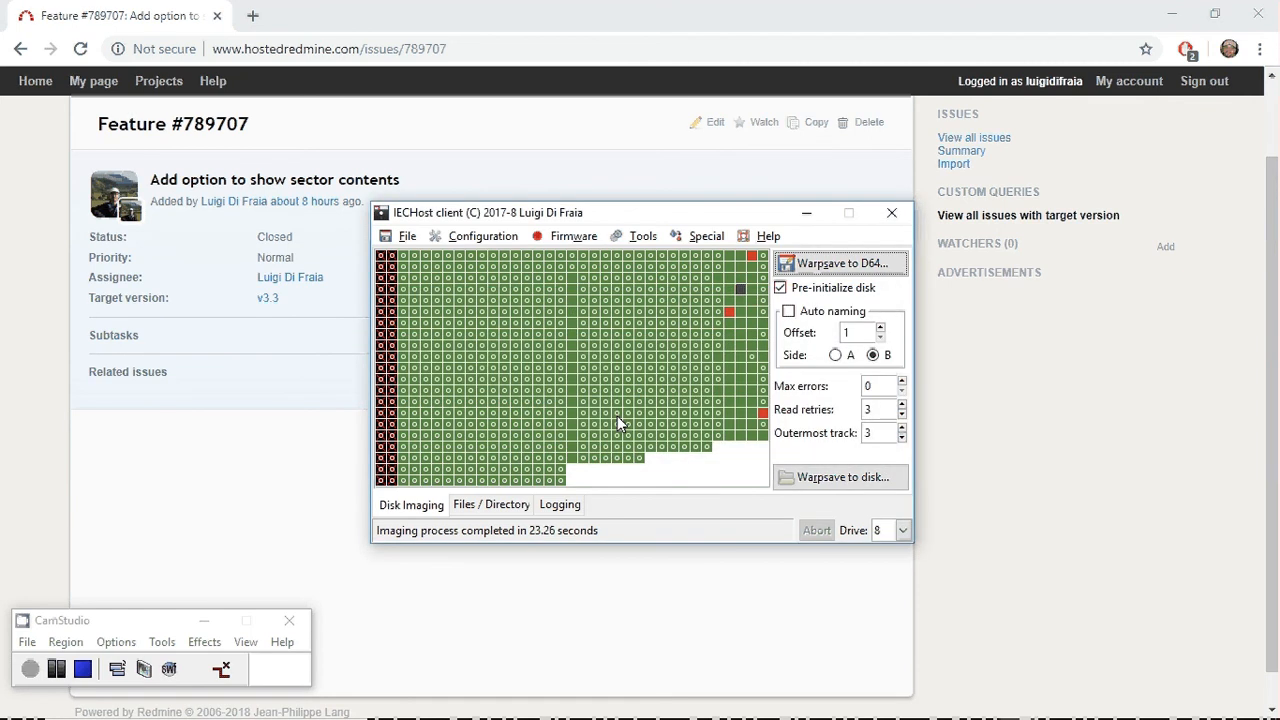
Select the TETRIS 2 entry in the directory listing and return to the disk imaging map.
click(500, 506)
click(524, 467)
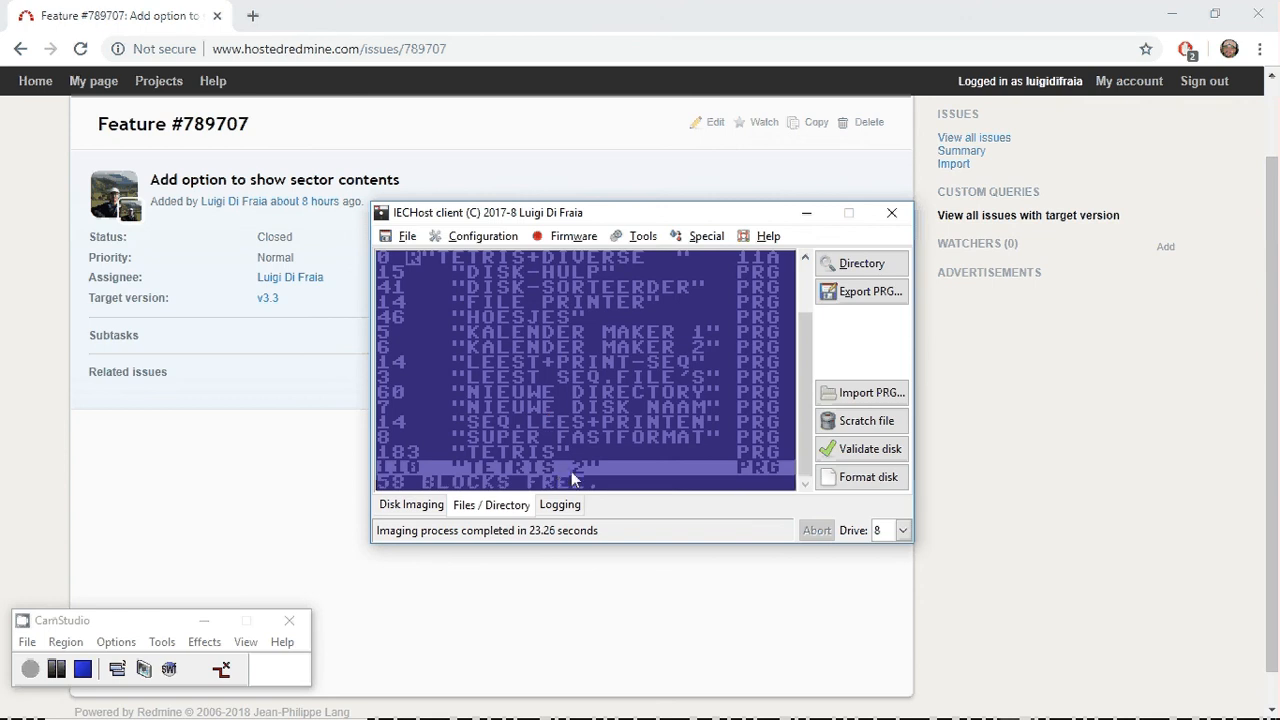
click(425, 505)
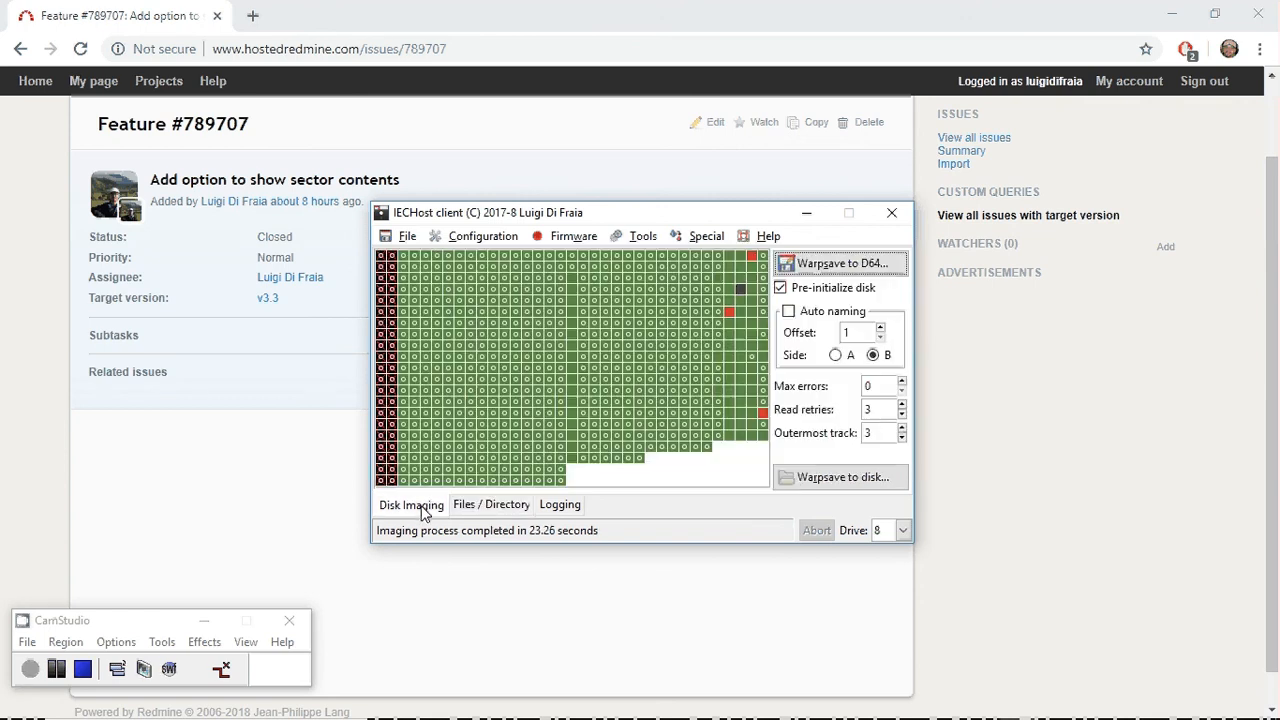
Reinspect the contents of track 18 sector 1 and of sector 4, closing each view after reading.
double_click(571, 268)
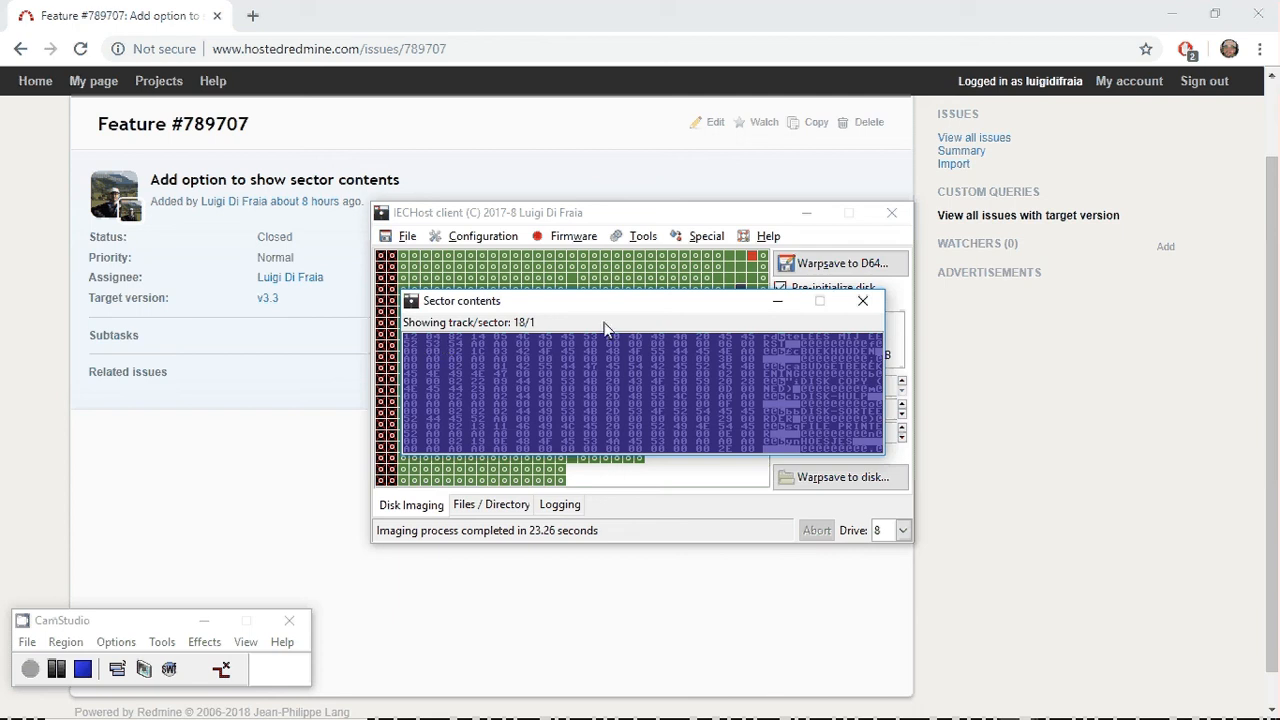
click(862, 300)
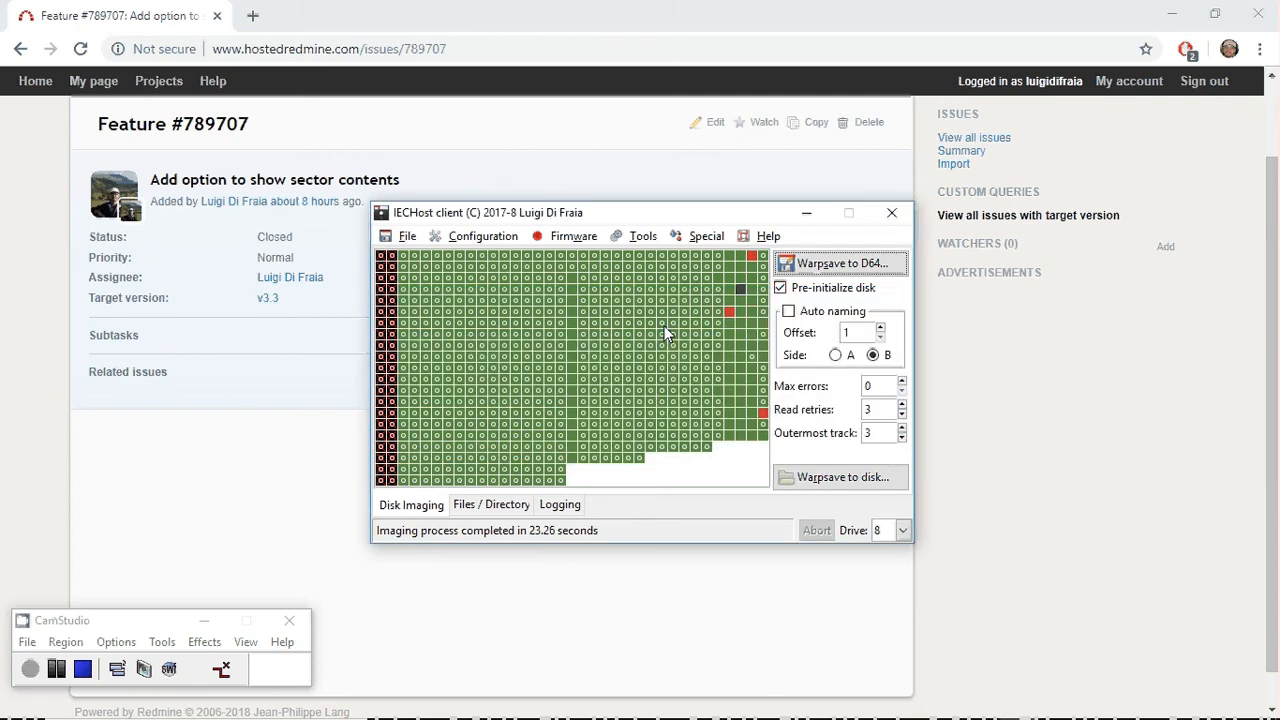
double_click(572, 305)
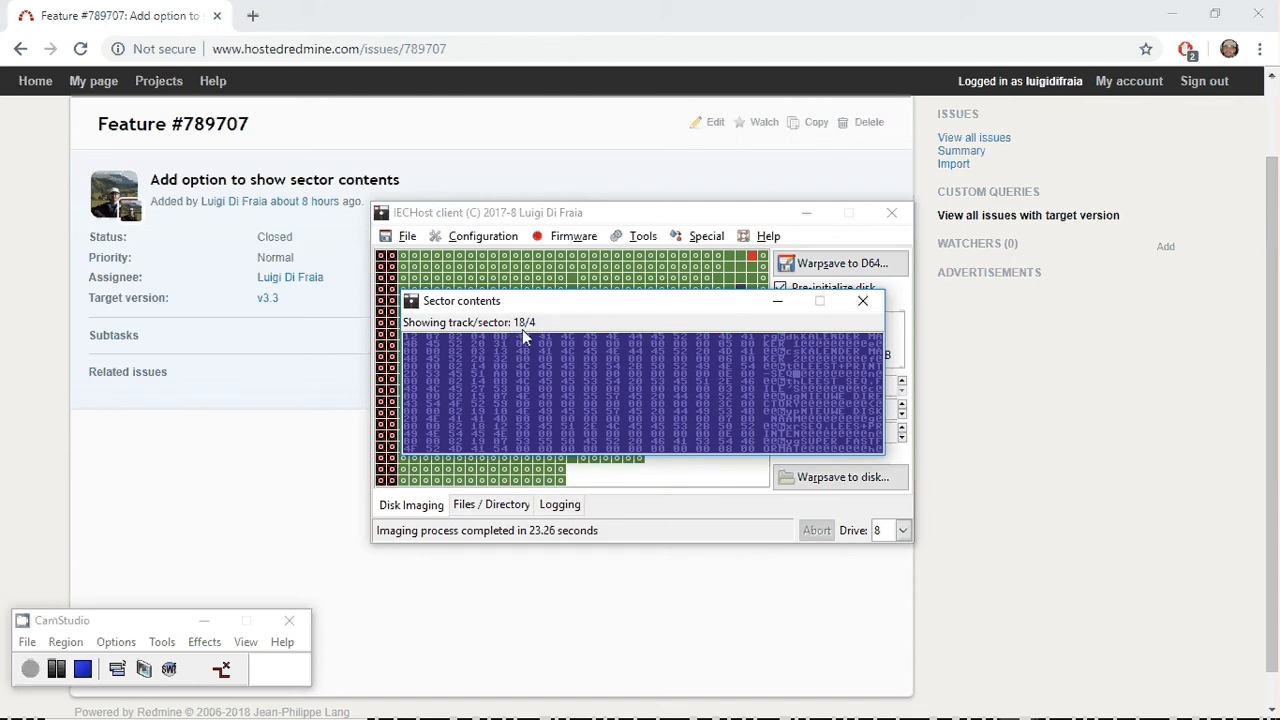
click(862, 301)
Show the program's version and credits information.
click(766, 236)
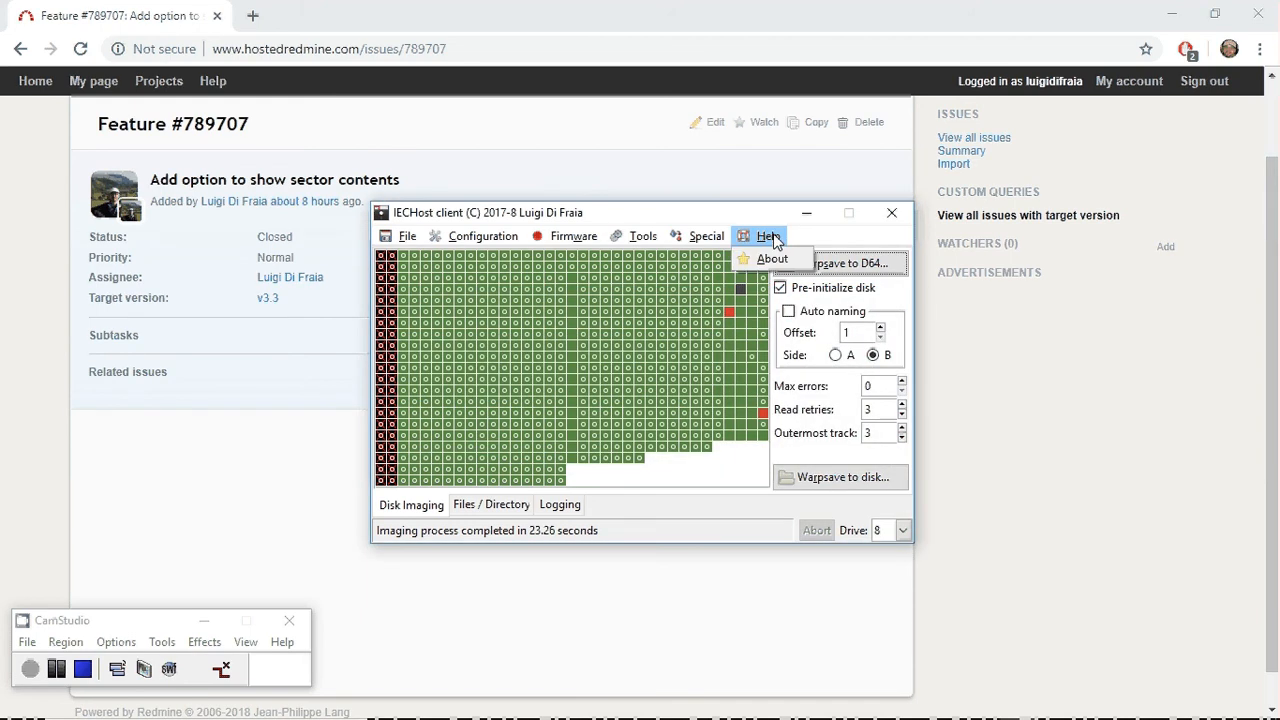
click(768, 257)
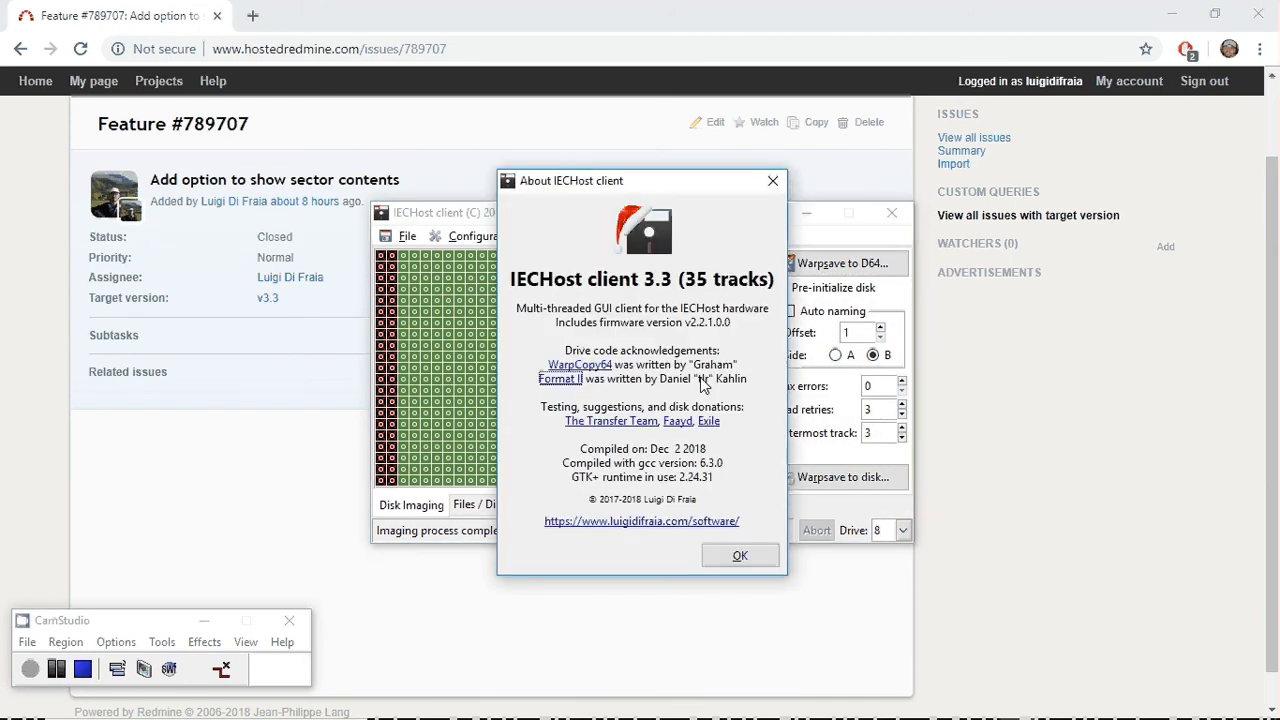